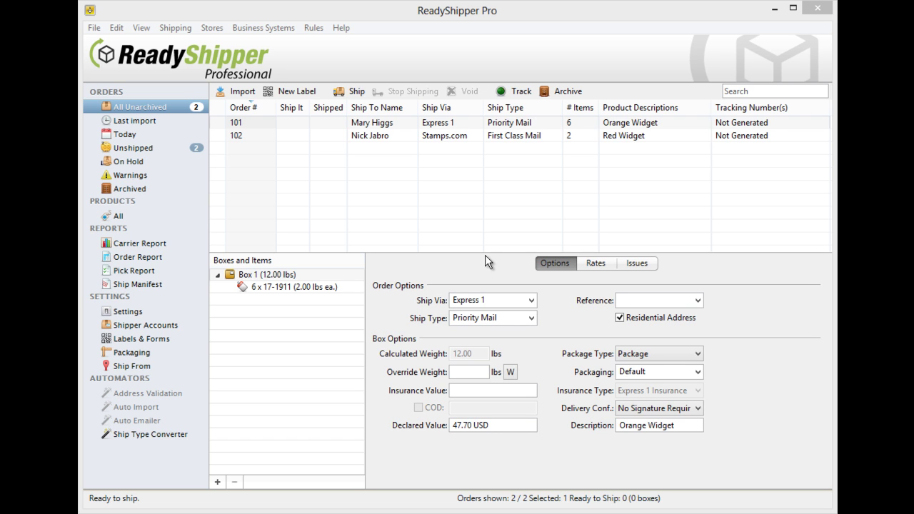
Step: Set the Orange Widget order to ship via UPS OnLine with the UPS Ground ship type
left_click(446, 125)
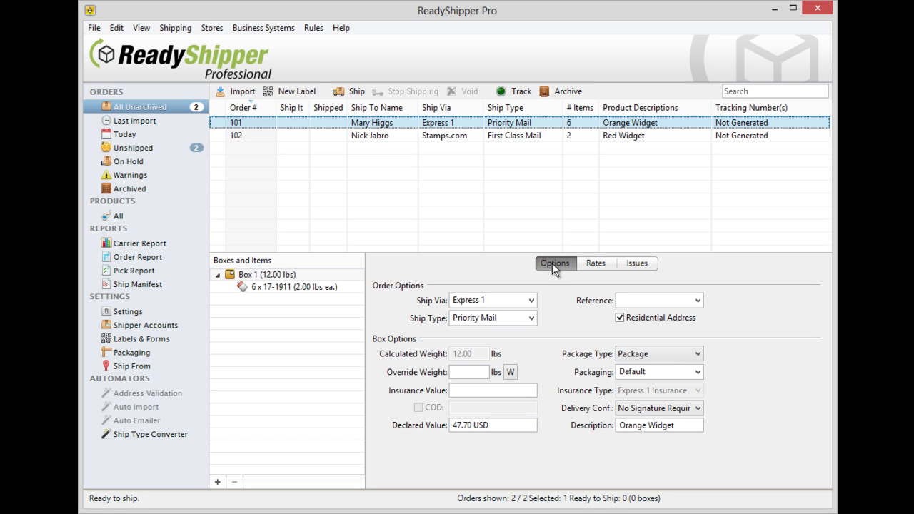
left_click(531, 301)
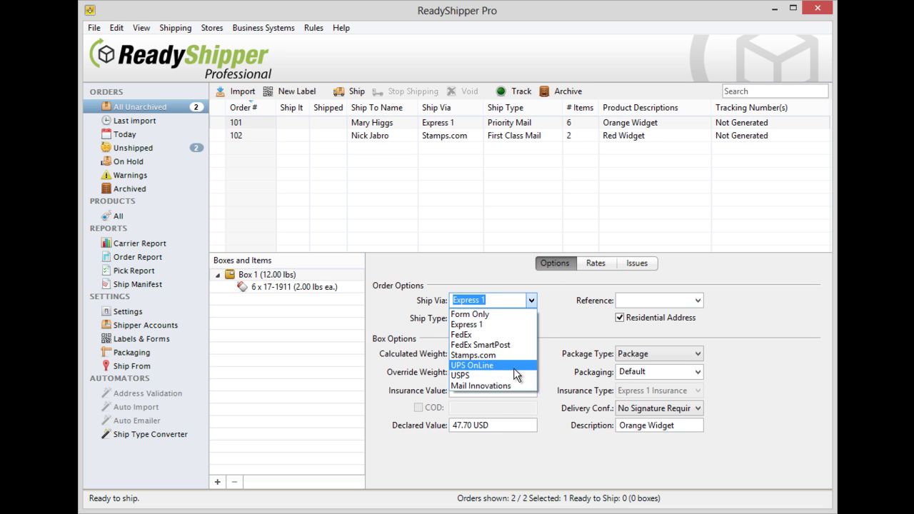
left_click(513, 366)
left_click(530, 321)
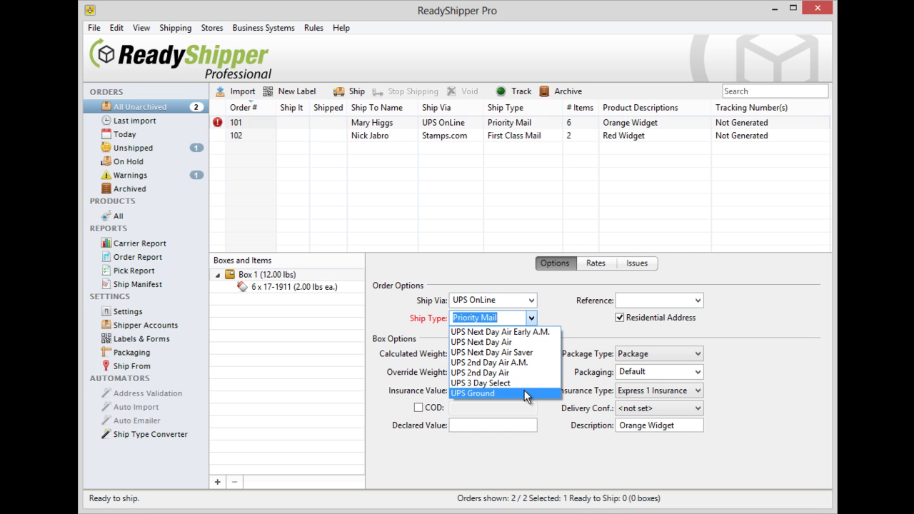
left_click(526, 394)
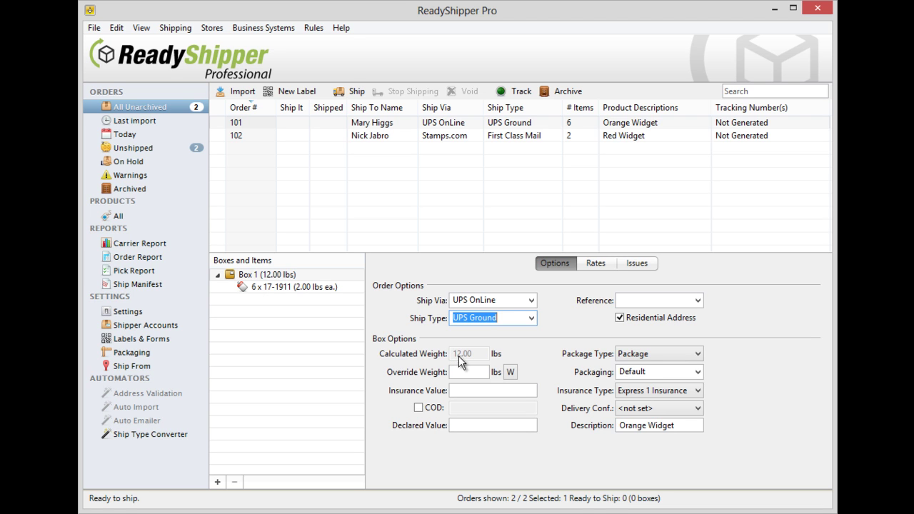
Step: Override the Orange Widget order's box weight to 14 lbs and set its insurance value to 300 USD
left_click(459, 371)
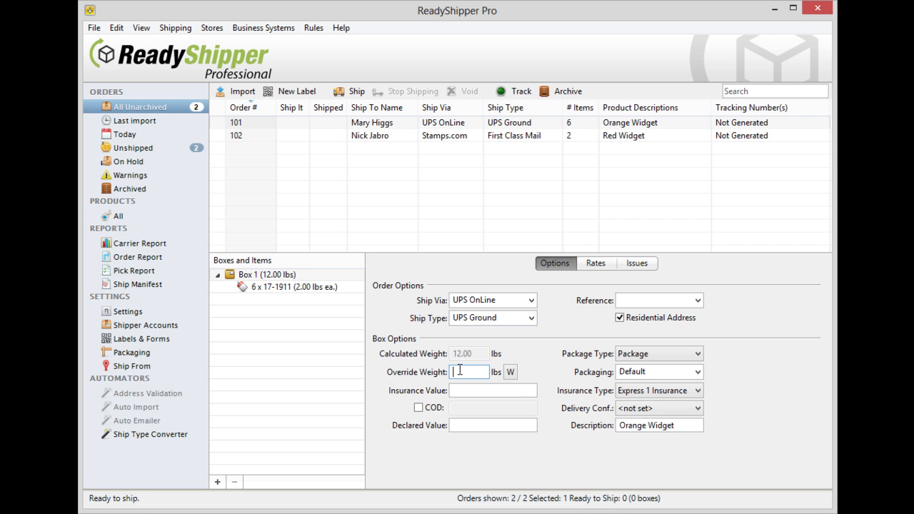
type("14")
left_click(462, 390)
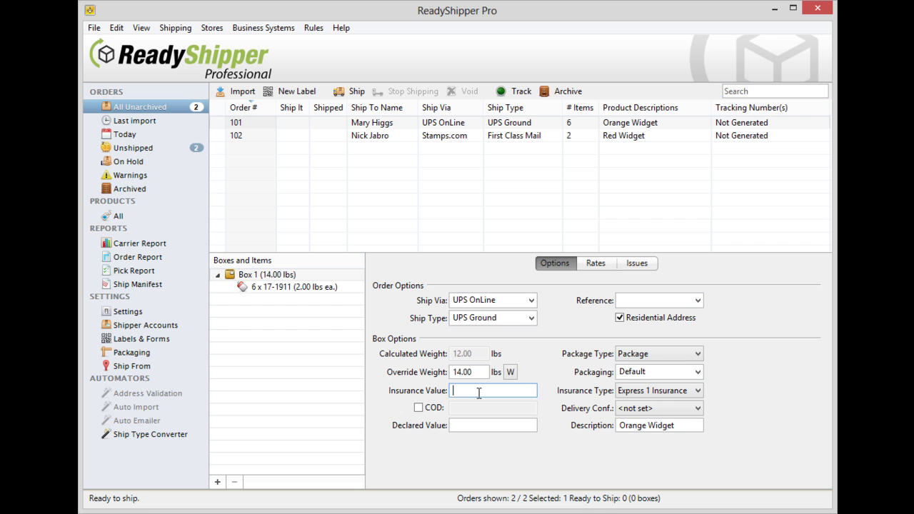
type("300")
key("Tab")
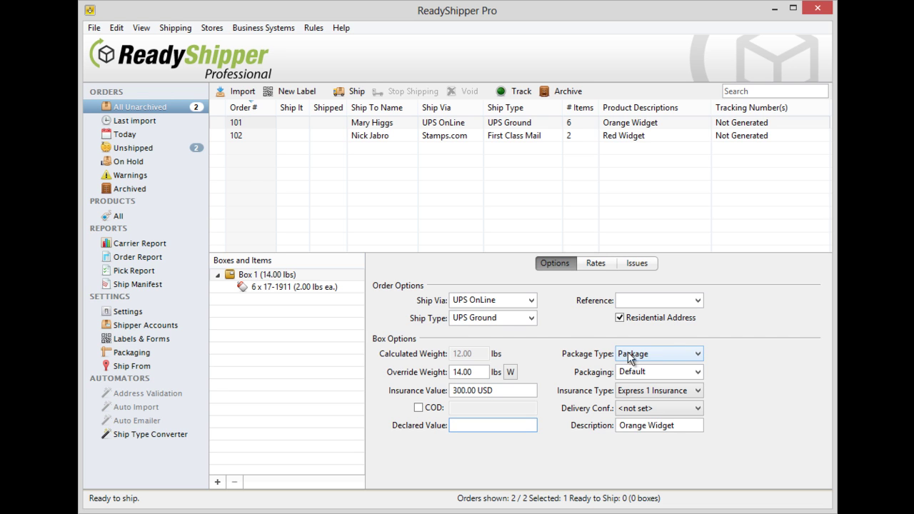
Step: Set the Orange Widget order to Express 1 Priority Mail with the Flat Rate Envelope package type
left_click(531, 300)
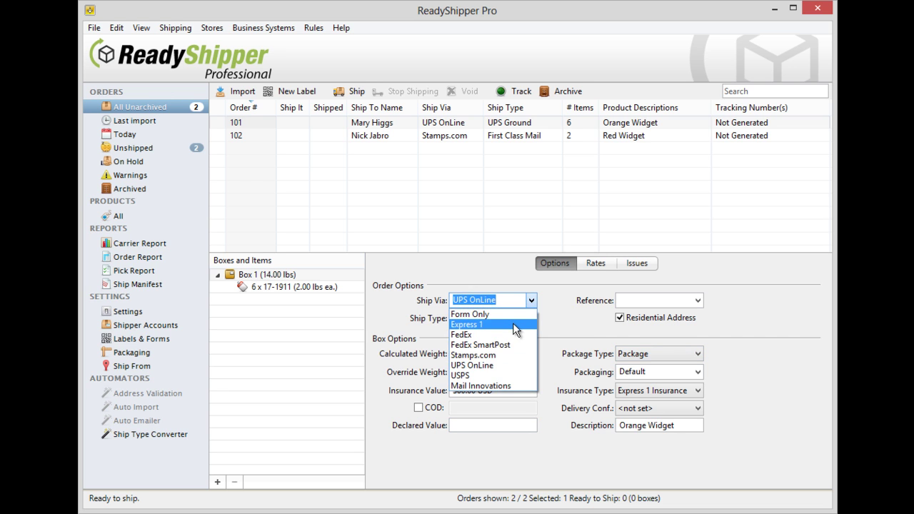
left_click(529, 321)
left_click(530, 318)
left_click(527, 331)
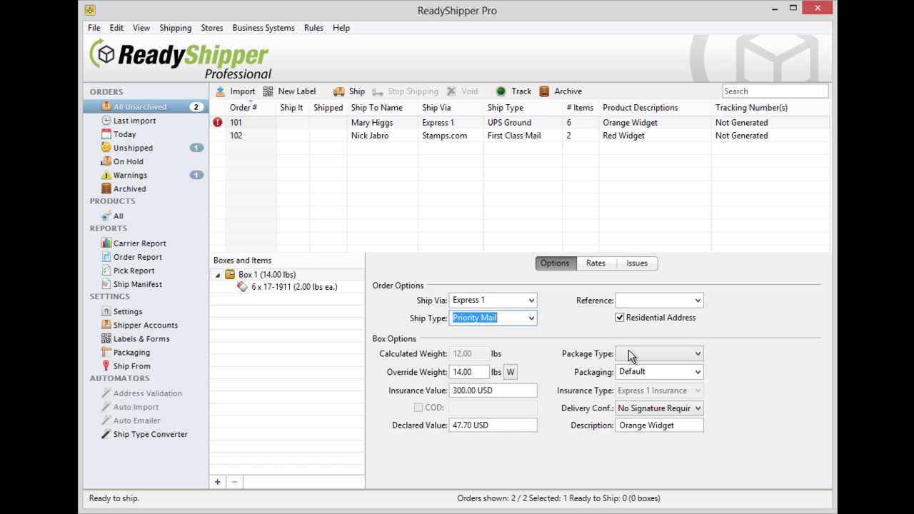
left_click(667, 354)
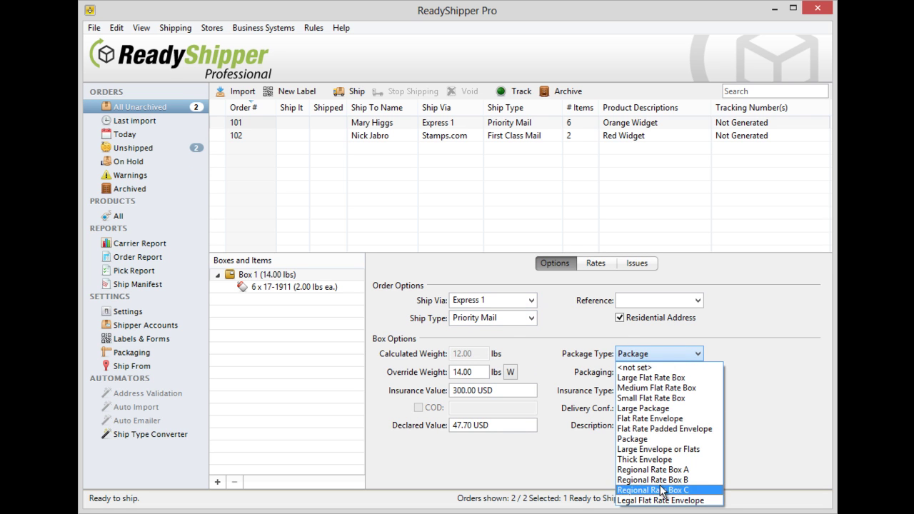
left_click(658, 419)
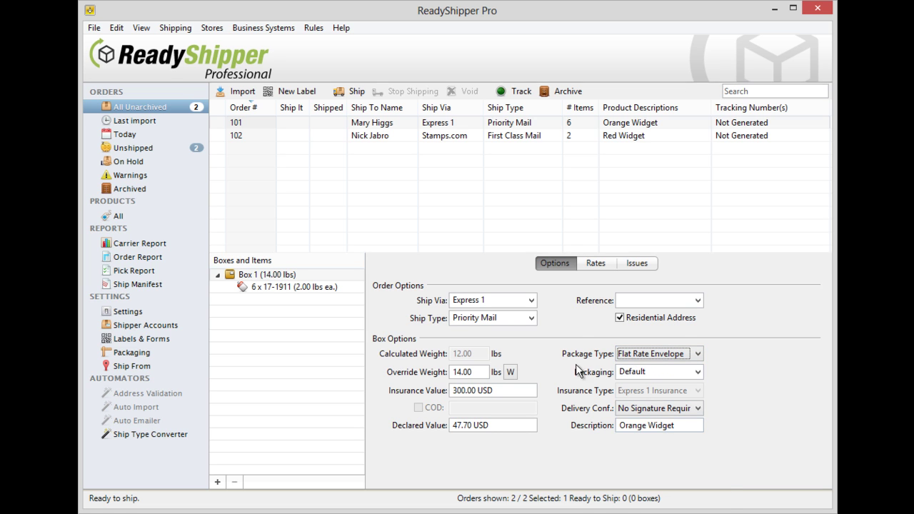
Step: Select both orders and set them together to ship via UPS OnLine with UPS 3 Day Select
left_click(443, 125)
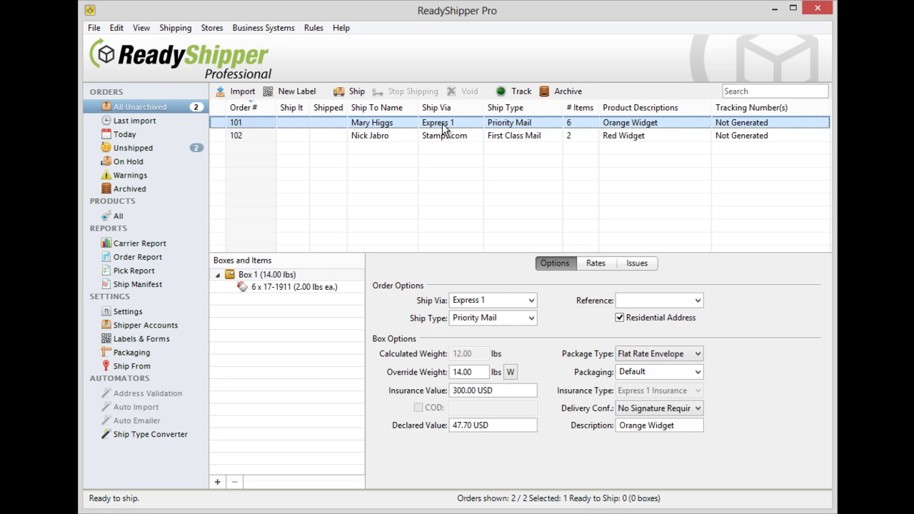
left_click(440, 136, "shift")
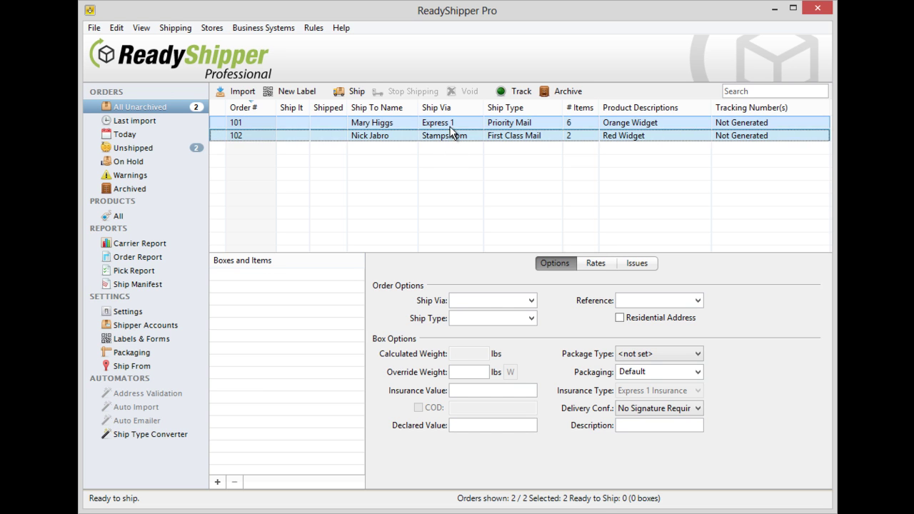
left_click(531, 301)
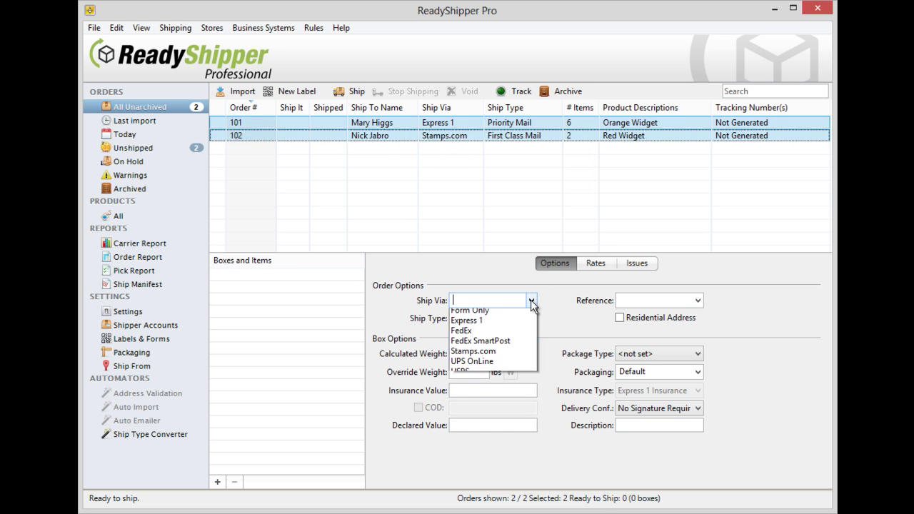
left_click(515, 365)
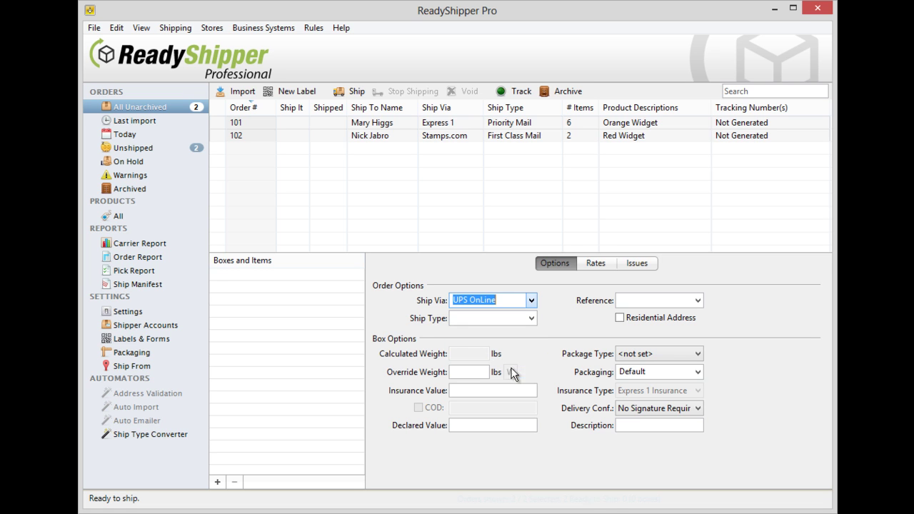
left_click(530, 319)
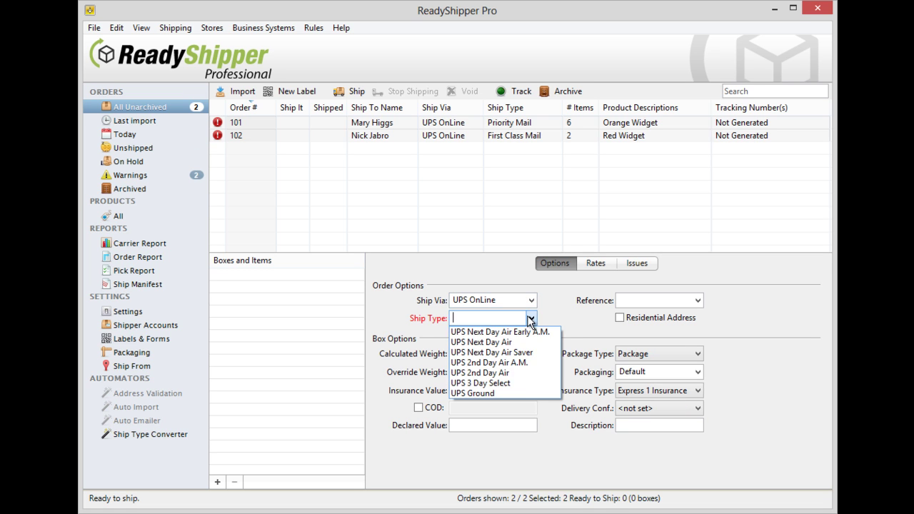
left_click(514, 381)
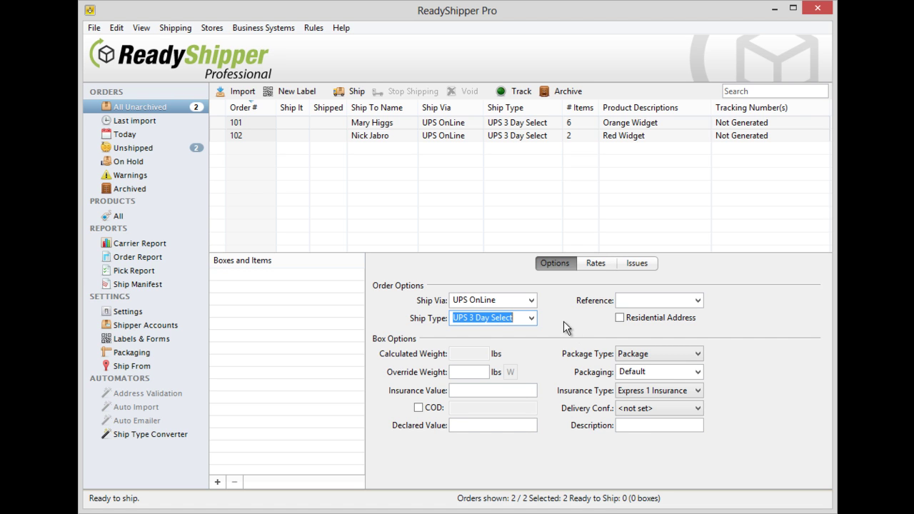
Step: Open the Red Widget order in the Inspector and replace the street address in its shipping address
double_click(379, 136)
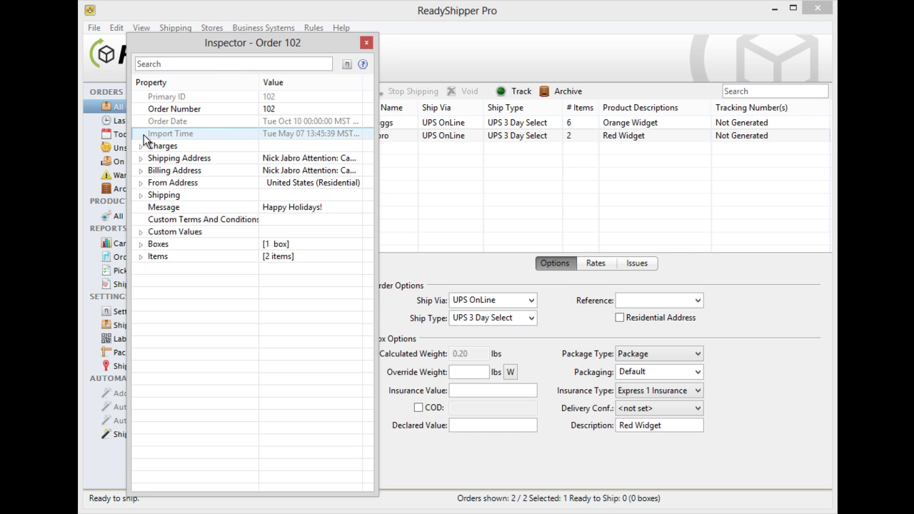
left_click(140, 159)
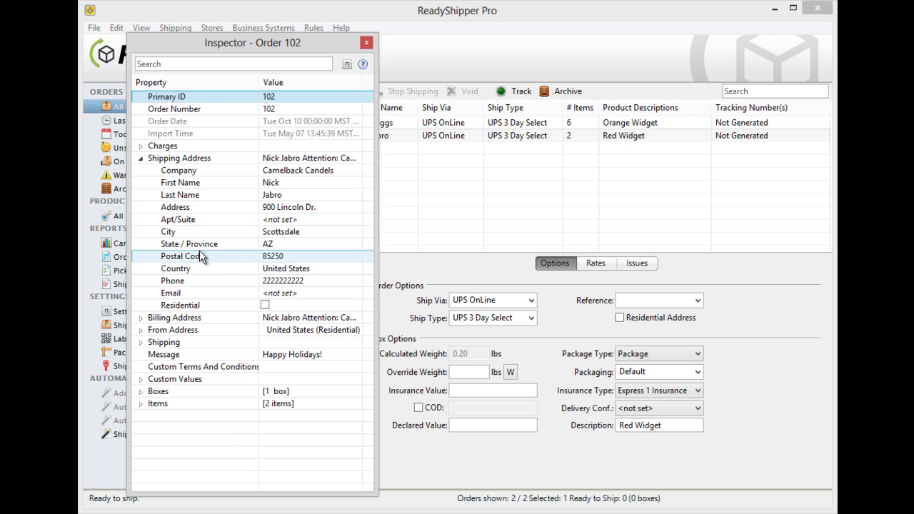
left_click(335, 212)
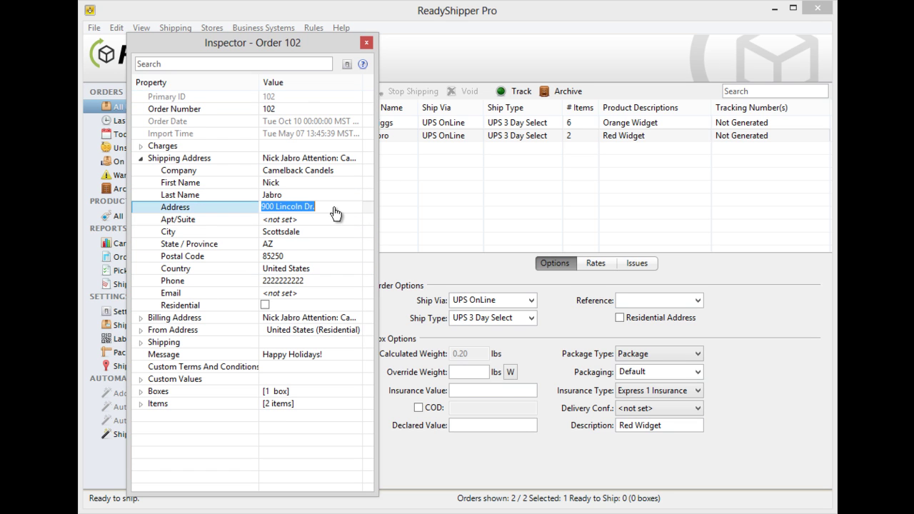
type("12")
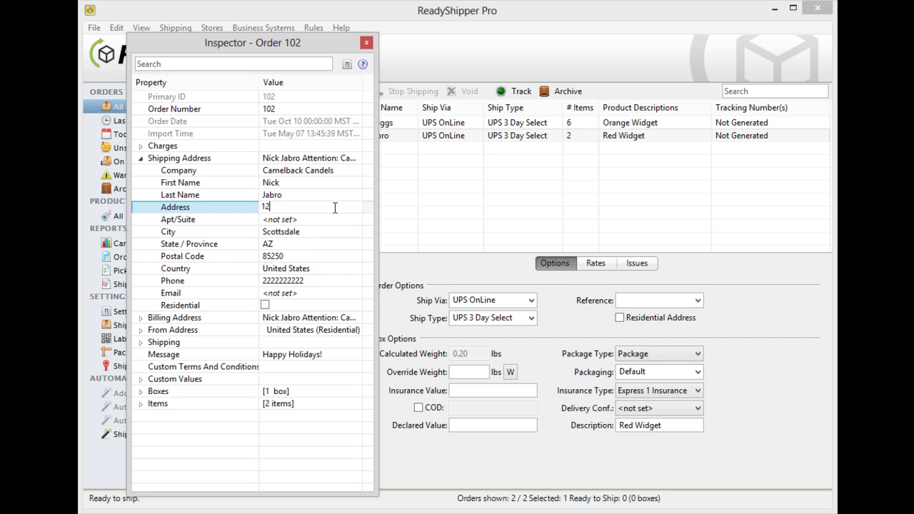
type("3 Main St.")
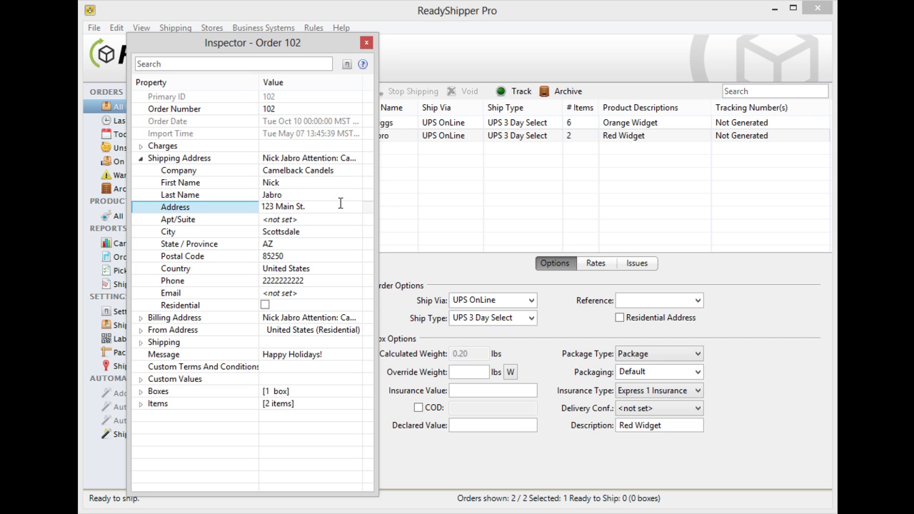
left_click(366, 233)
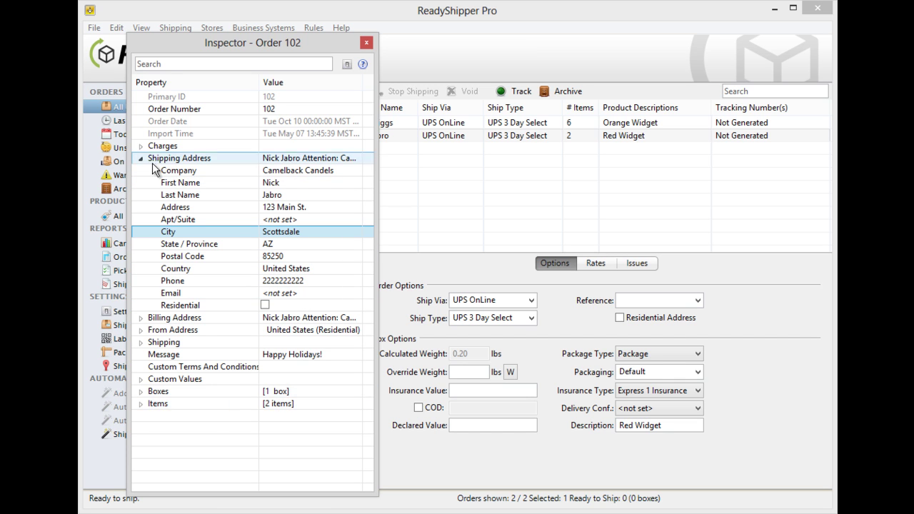
Step: Find the Future Ship Date property by searching for "Future", set it to 5/8/13, clear the search and close the Inspector
left_click(166, 64)
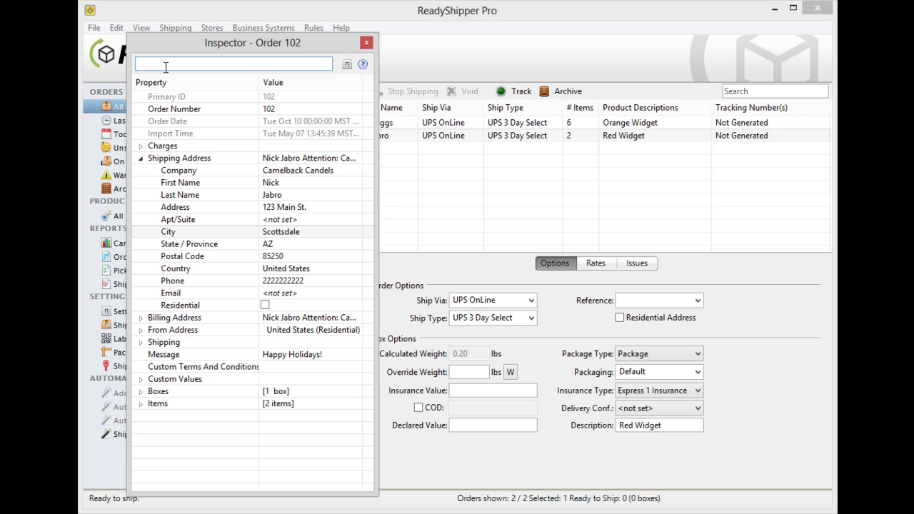
type("Future")
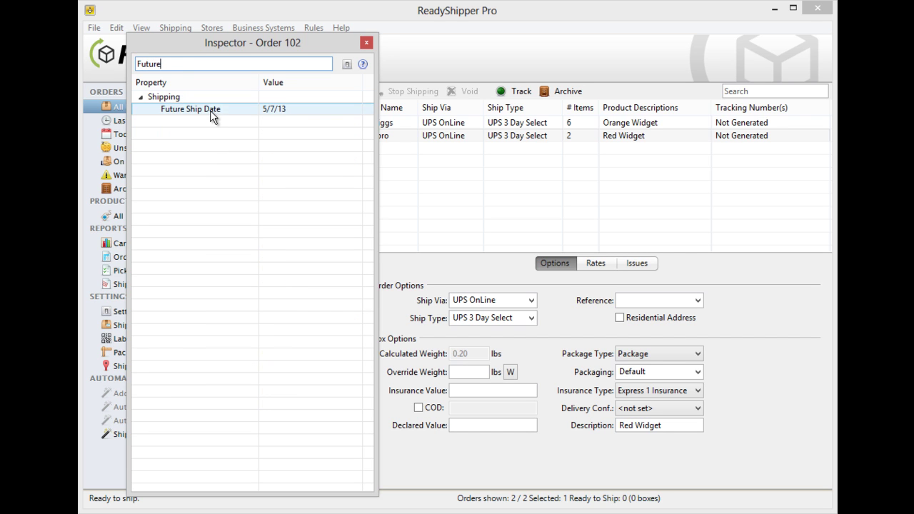
left_click(296, 111)
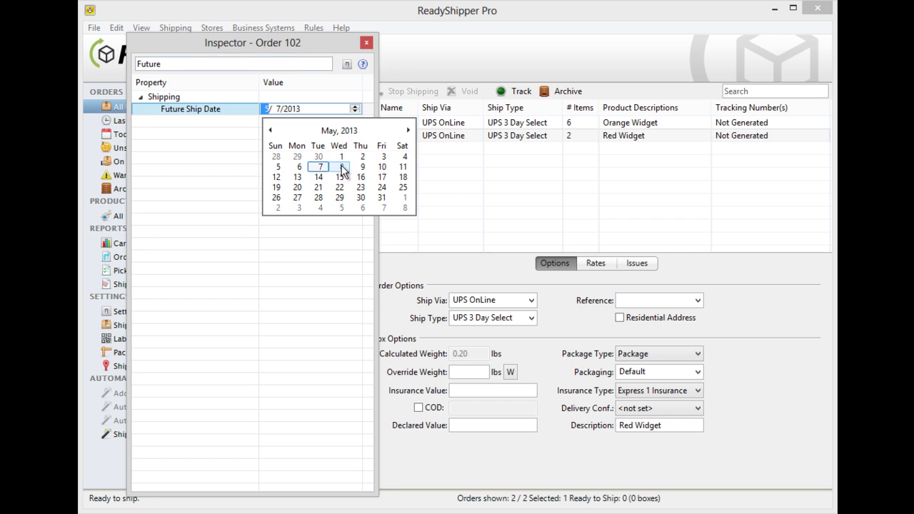
left_click(342, 168)
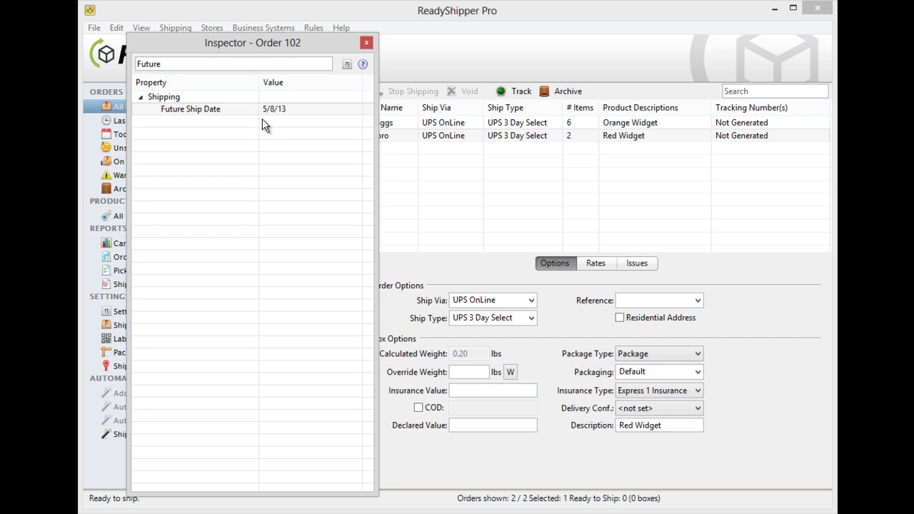
double_click(184, 64)
key("BackSpace")
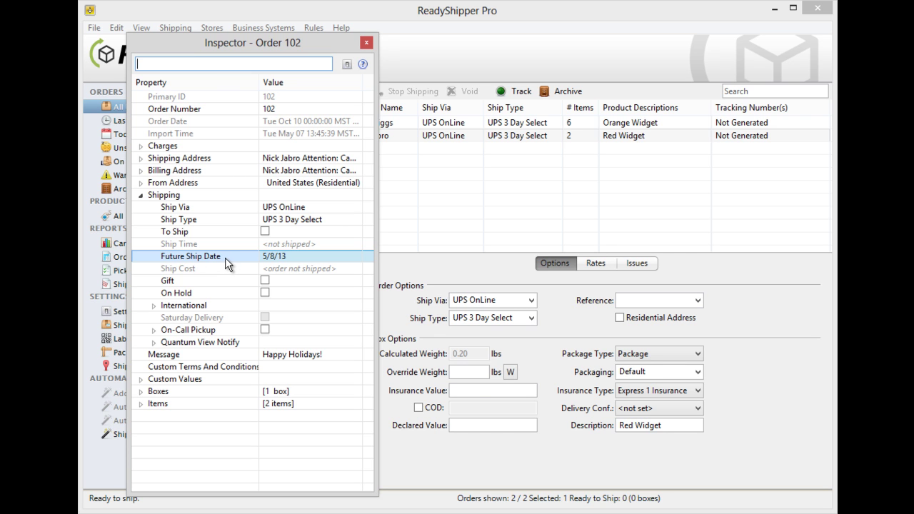
left_click(367, 43)
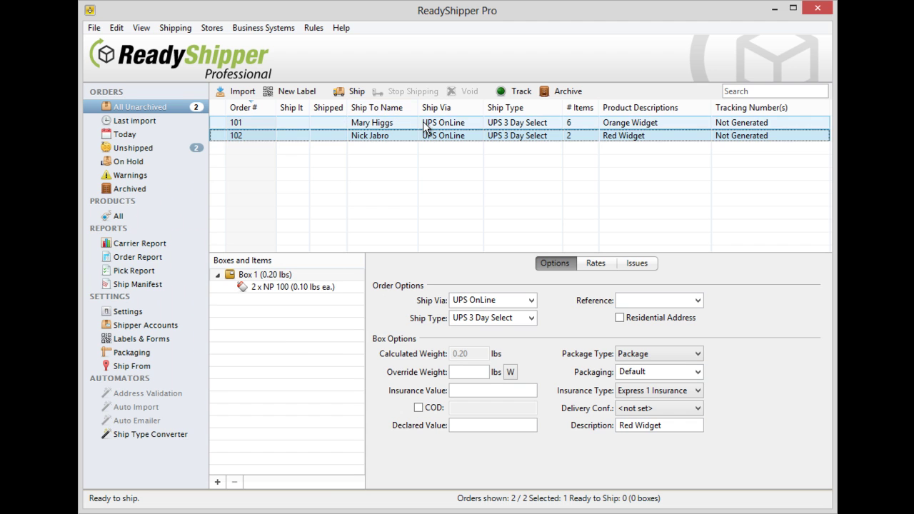
Step: Open both orders together in the Inspector, set Ship Via to Express 1 and Ship Type to Priority Mail, and close it
left_click(424, 122)
left_click(426, 133, "shift")
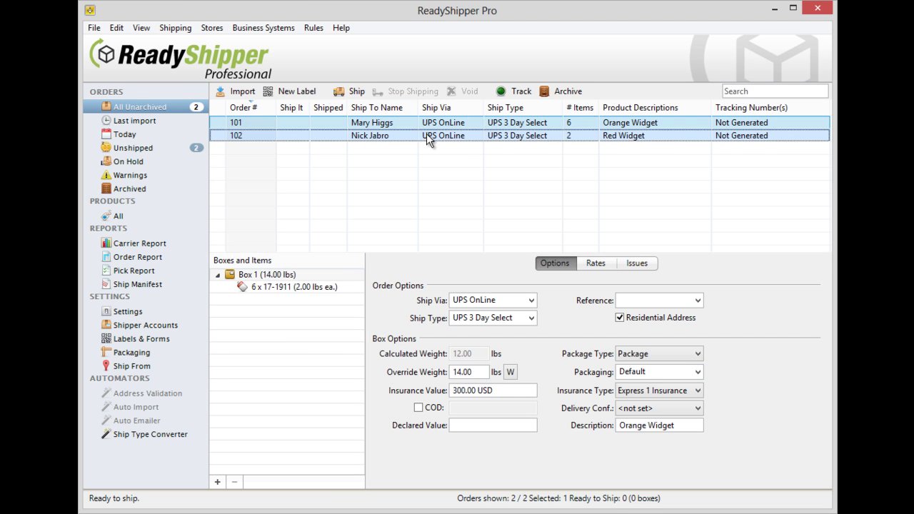
left_click(140, 27)
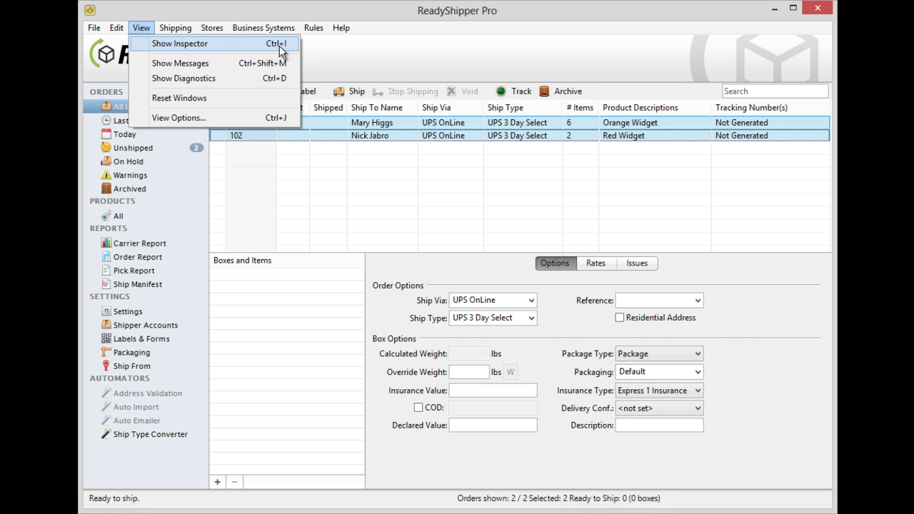
left_click(249, 50)
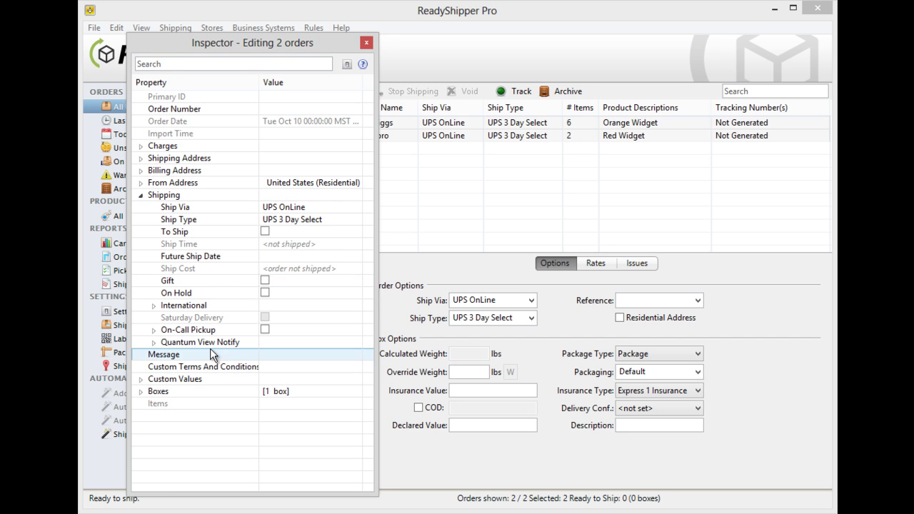
left_click(334, 204)
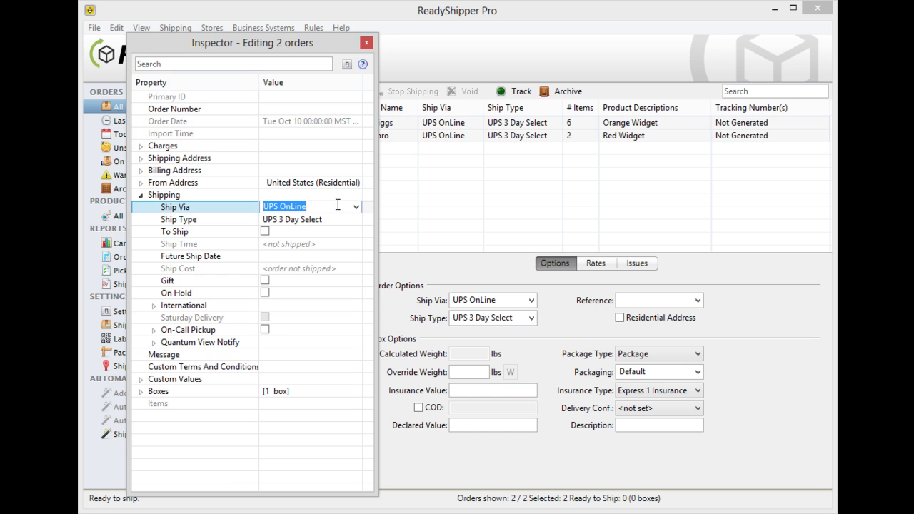
left_click(356, 207)
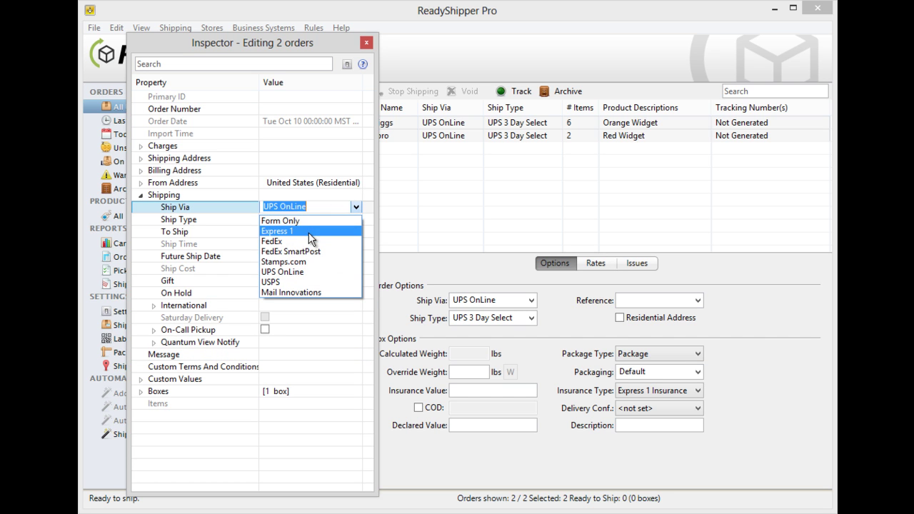
left_click(308, 232)
left_click(350, 219)
left_click(355, 219)
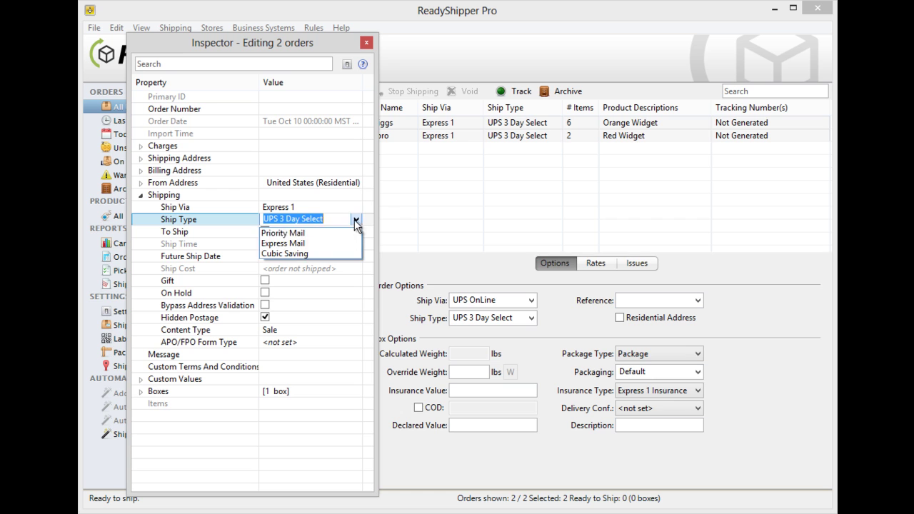
left_click(314, 235)
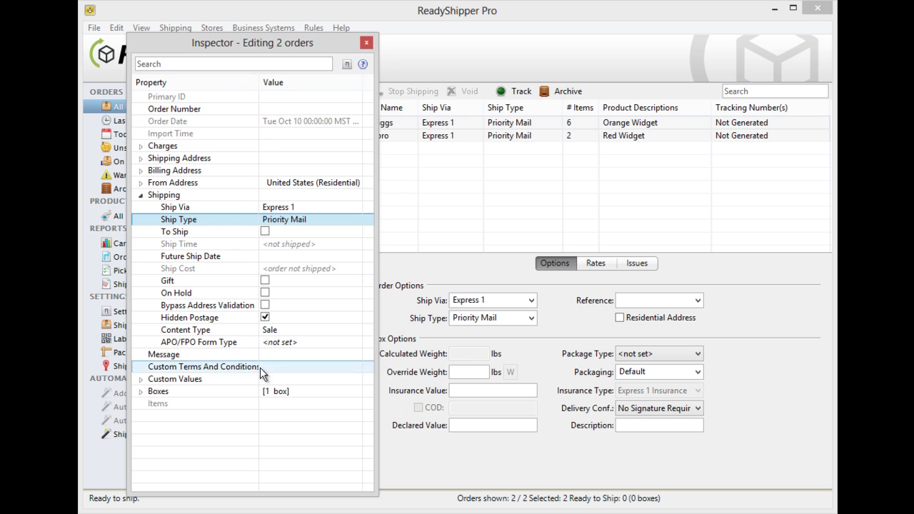
left_click(366, 44)
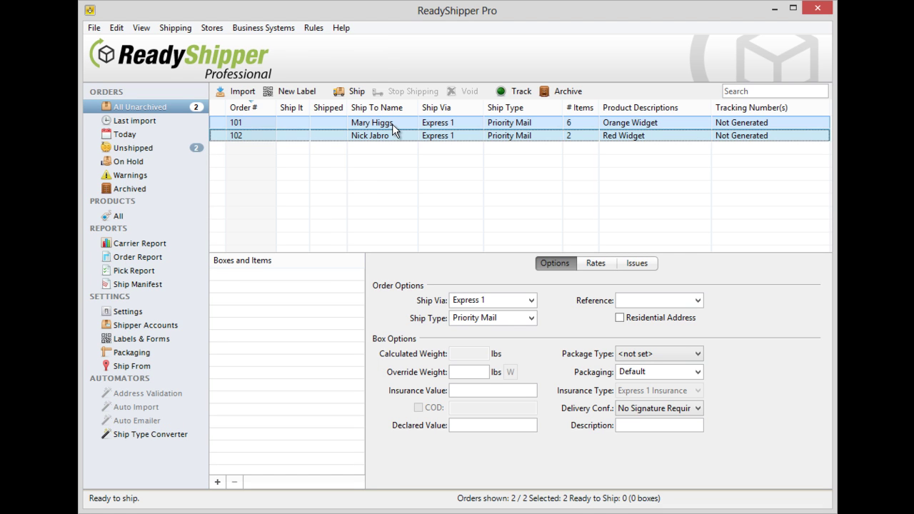